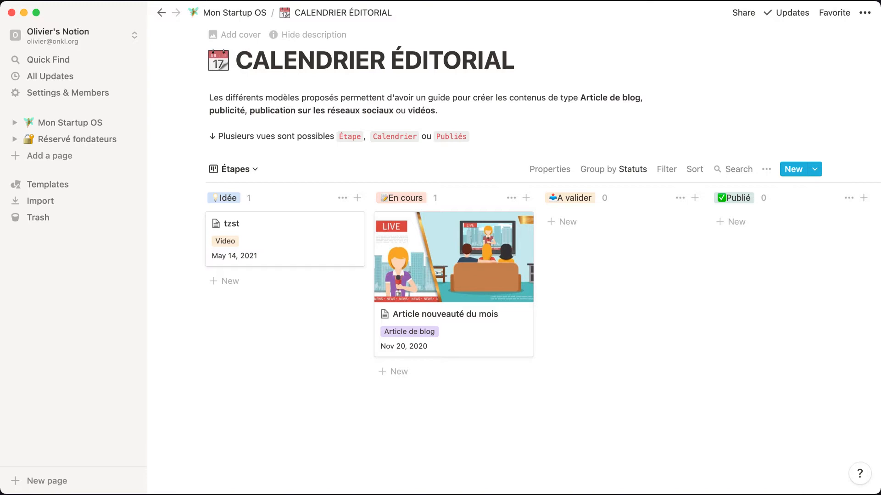
Switch to the Calendrier publication view and add an entry titled "test" on May 13, 2021
{"action": "left_click", "coordinate": [235, 168]}
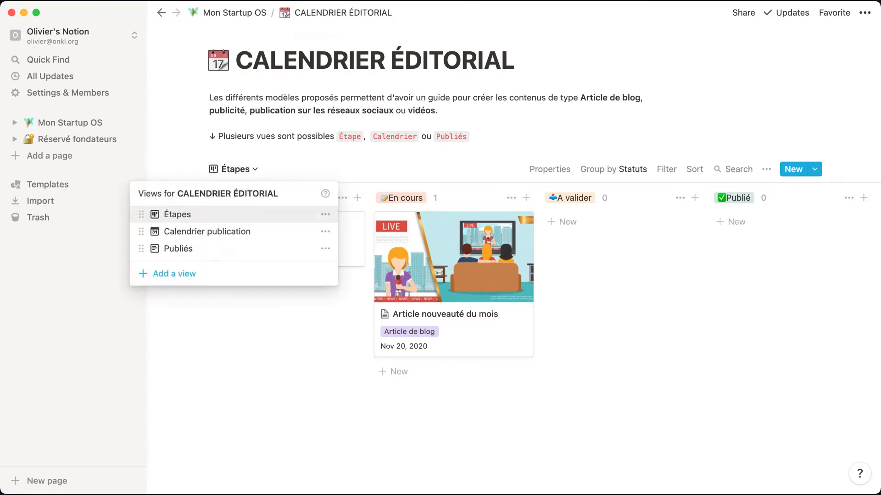
{"action": "left_click", "coordinate": [207, 231]}
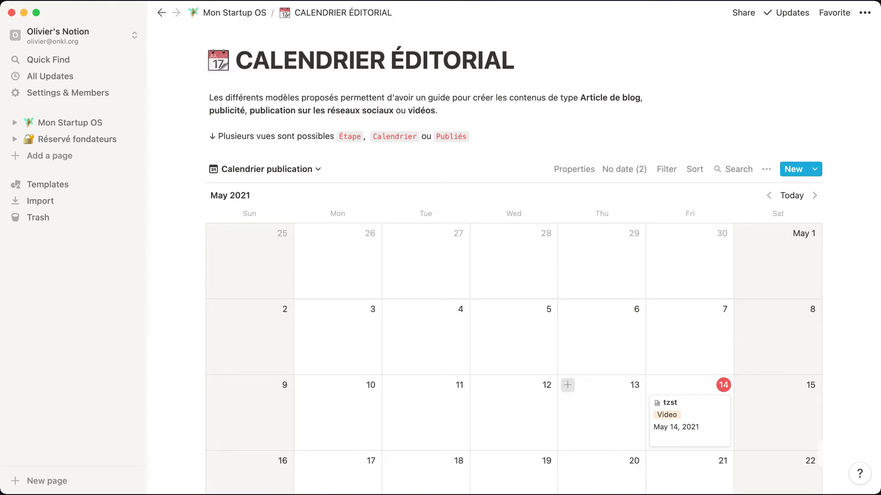
{"action": "left_click", "coordinate": [567, 385]}
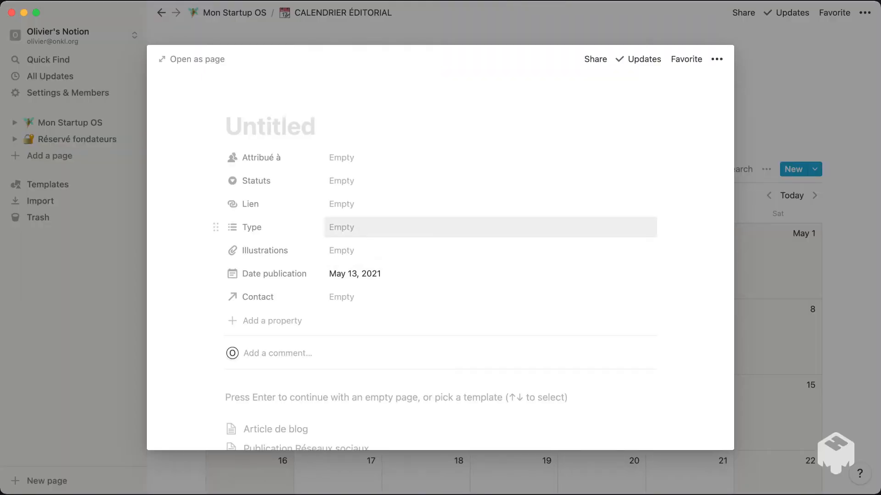
{"action": "type", "text": "test"}
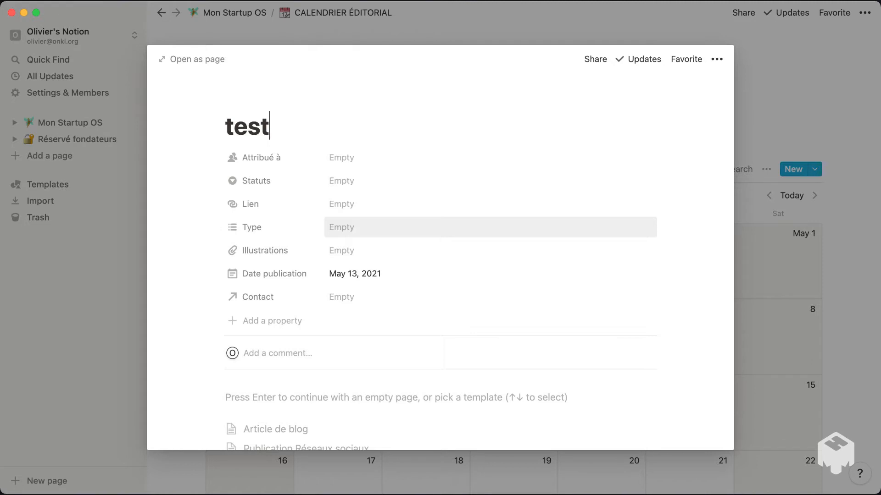
{"action": "key", "text": "Return"}
{"action": "key", "text": "Escape"}
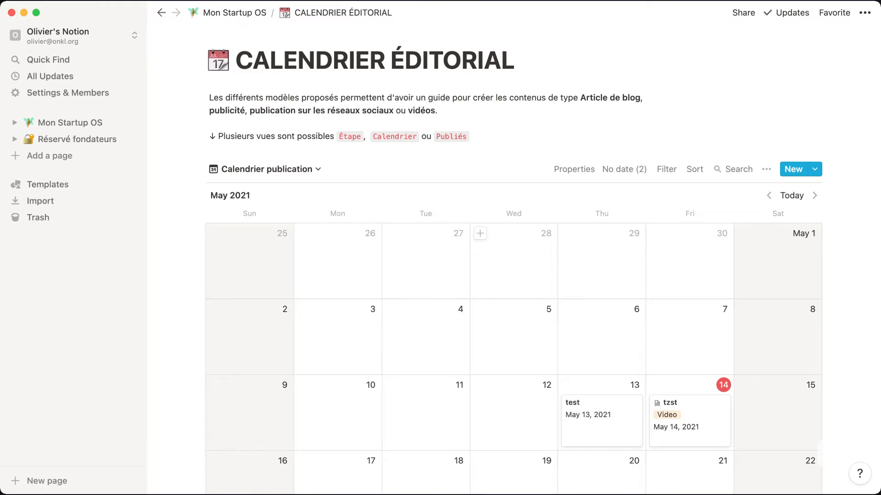
From the Étapes view, set the Date publication of "Article nouveauté du mois" to May 17, 2021
{"action": "left_click", "coordinate": [266, 169]}
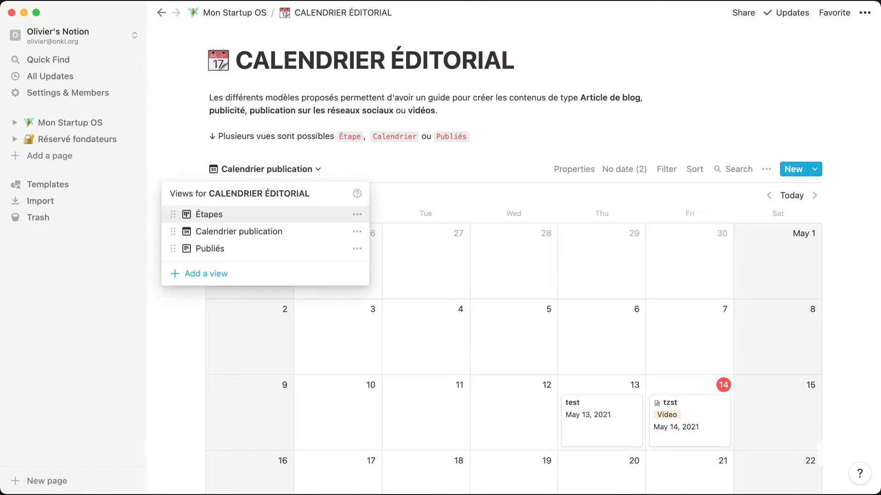
{"action": "left_click", "coordinate": [209, 214]}
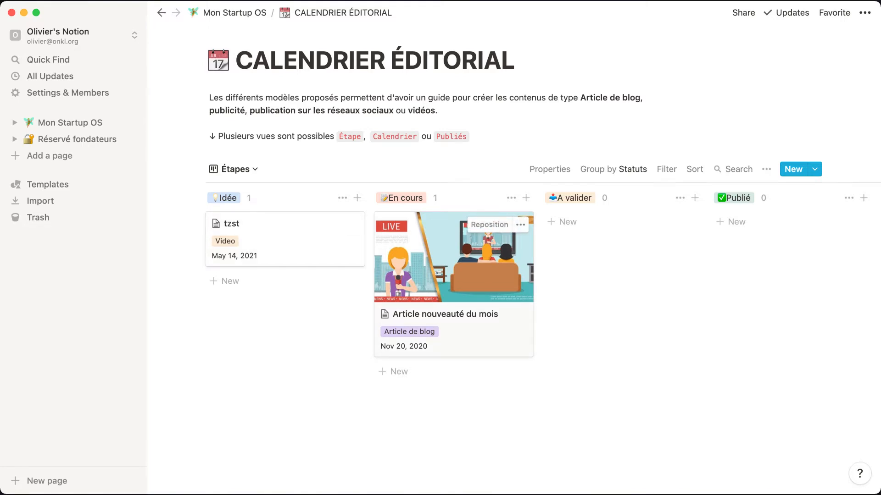
{"action": "left_click", "coordinate": [454, 257]}
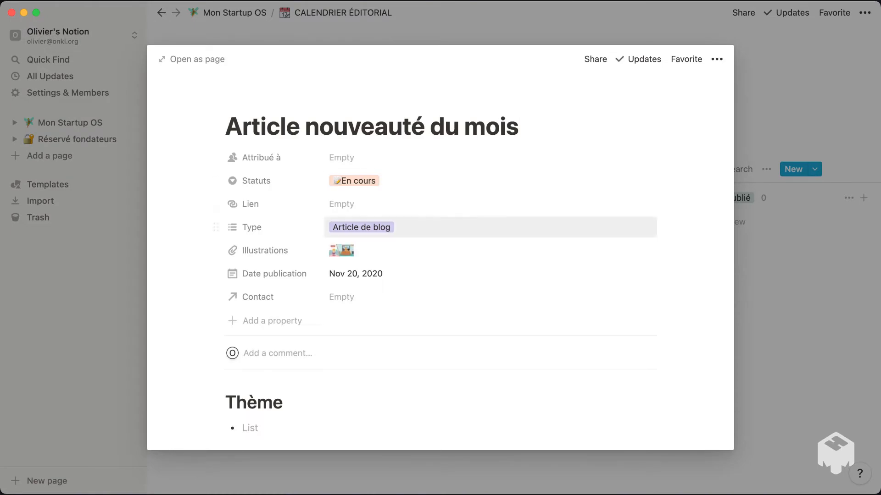
{"action": "left_click", "coordinate": [454, 273]}
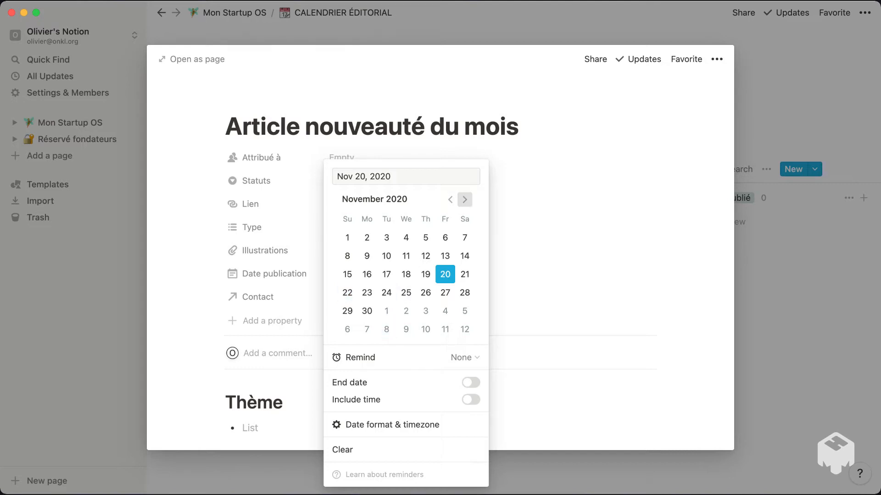
{"action": "left_click", "coordinate": [464, 199]}
{"action": "left_click", "coordinate": [465, 199]}
{"action": "left_click", "coordinate": [464, 199]}
{"action": "left_click", "coordinate": [465, 199]}
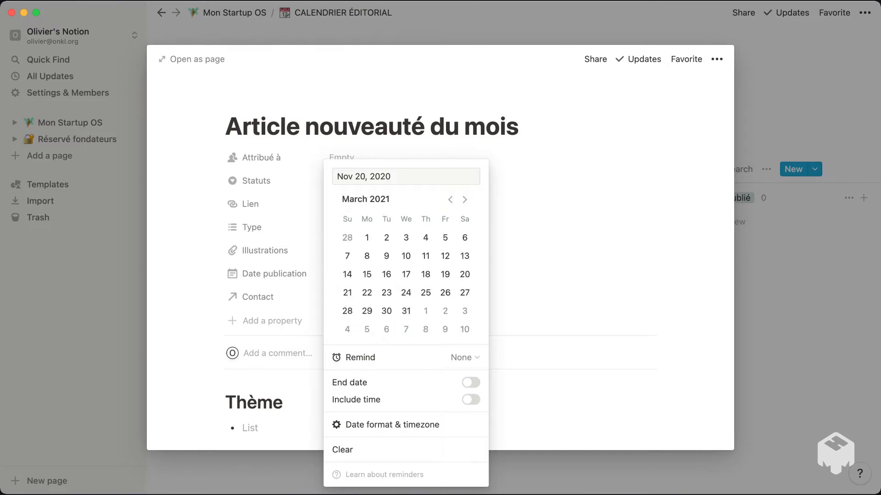
{"action": "left_click", "coordinate": [465, 199]}
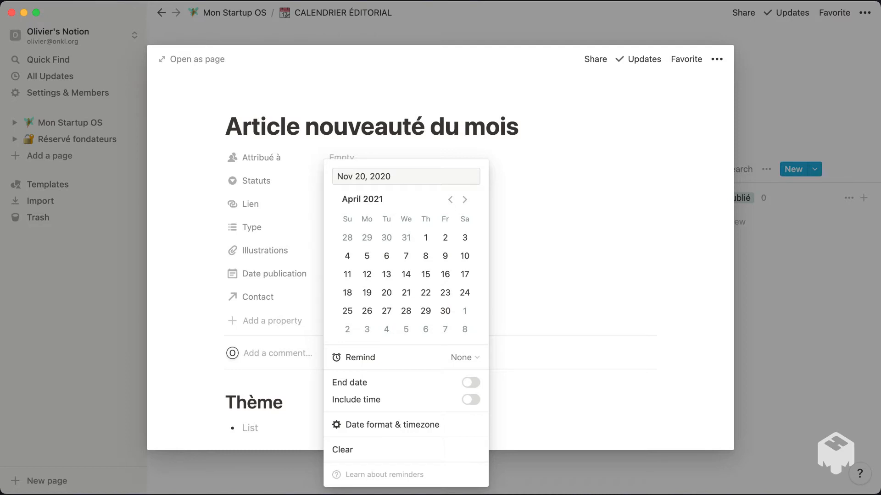
{"action": "left_click", "coordinate": [465, 199]}
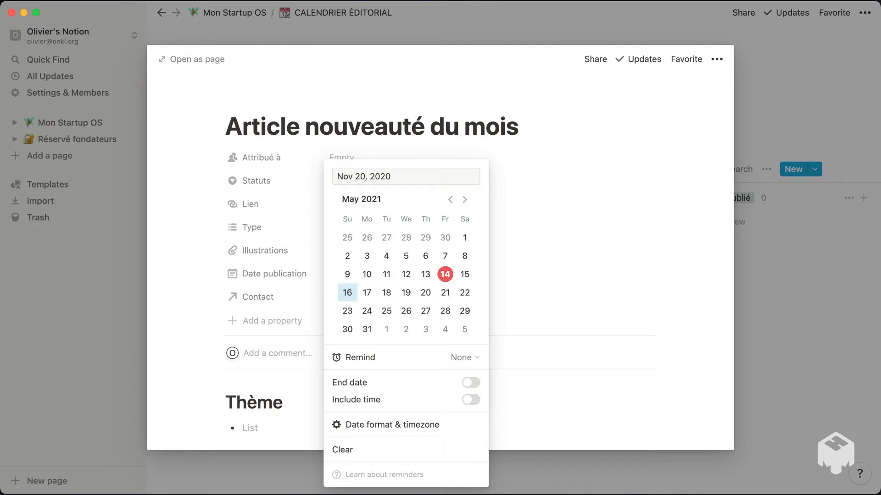
{"action": "left_click", "coordinate": [367, 293]}
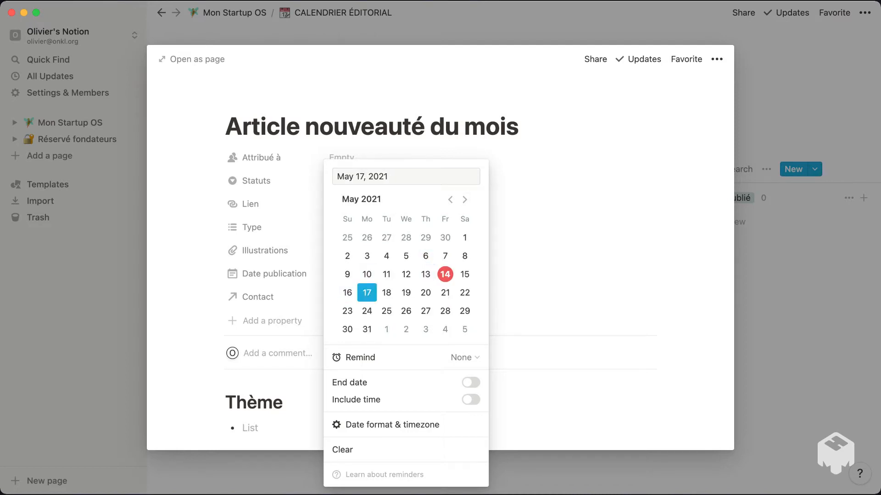
{"action": "key", "text": "Escape"}
{"action": "key", "text": "Escape"}
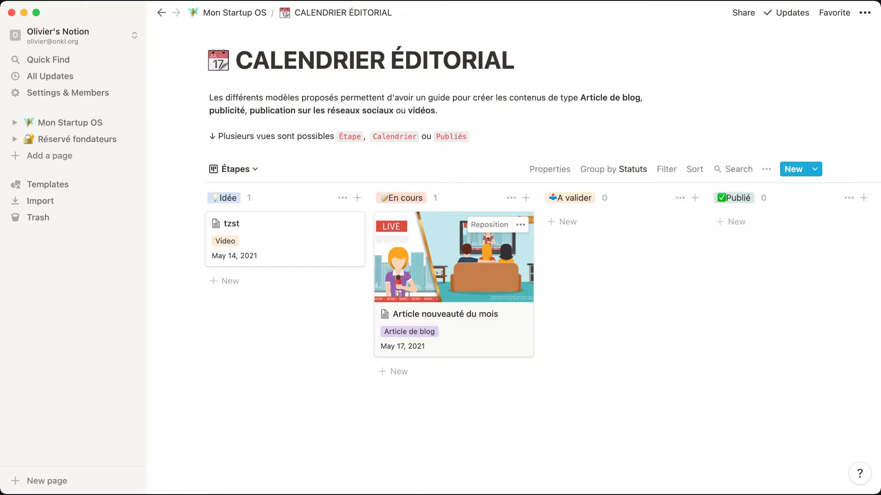
Switch to the Calendrier publication view and look at where the article falls in May 2021
{"action": "left_click", "coordinate": [235, 169]}
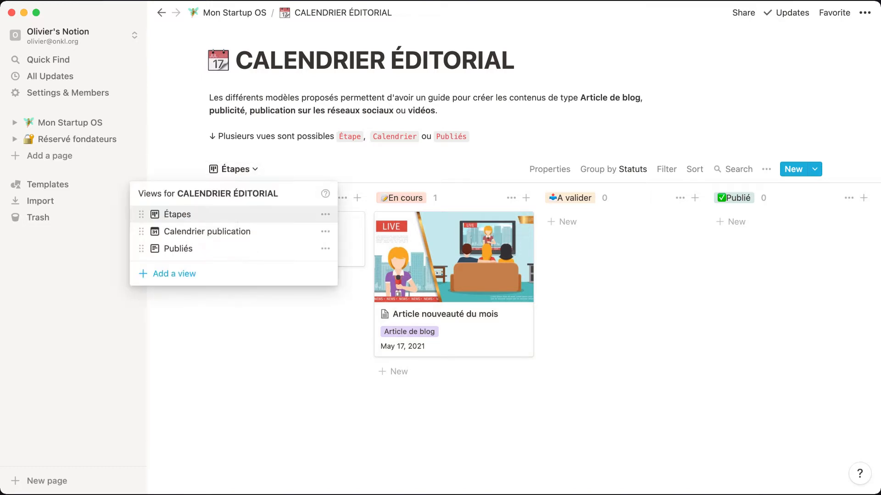
{"action": "left_click", "coordinate": [213, 231]}
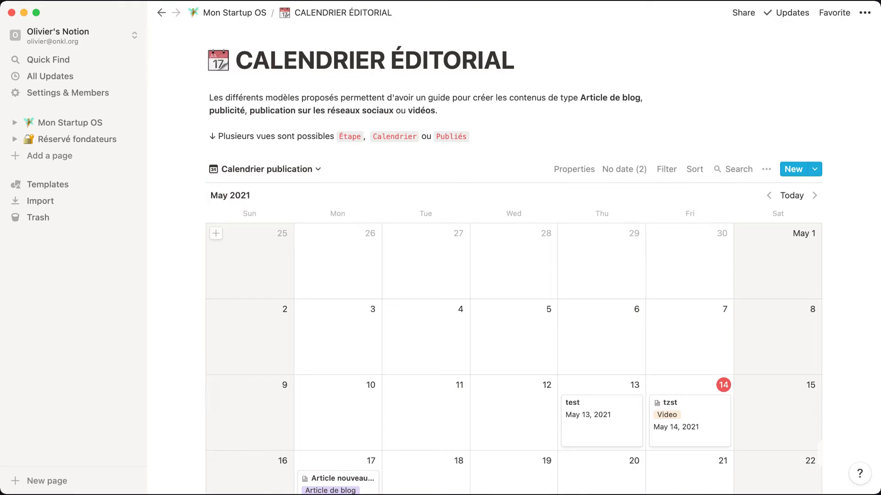
{"action": "scroll", "coordinate": [413, 330], "scroll_direction": "down", "scroll_amount": 5}
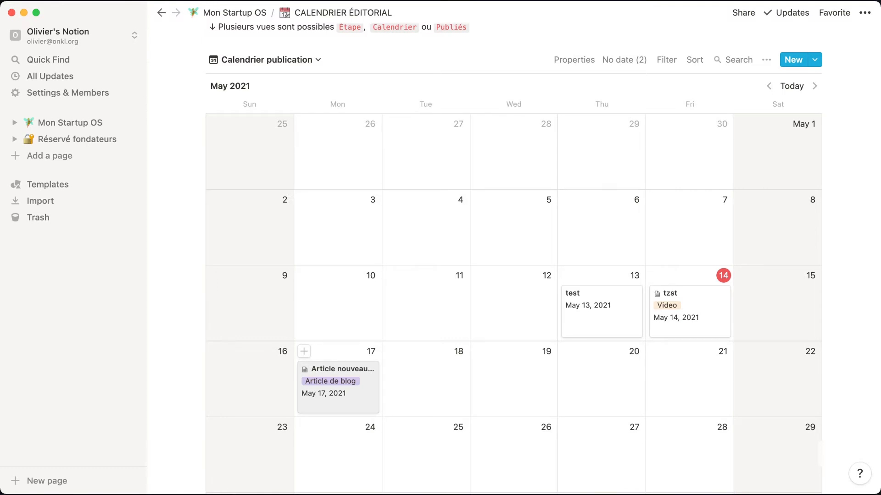
Return to the Étapes board, then display the Publiés list view of the editorial calendar
{"action": "left_click", "coordinate": [266, 60]}
{"action": "left_click", "coordinate": [265, 105]}
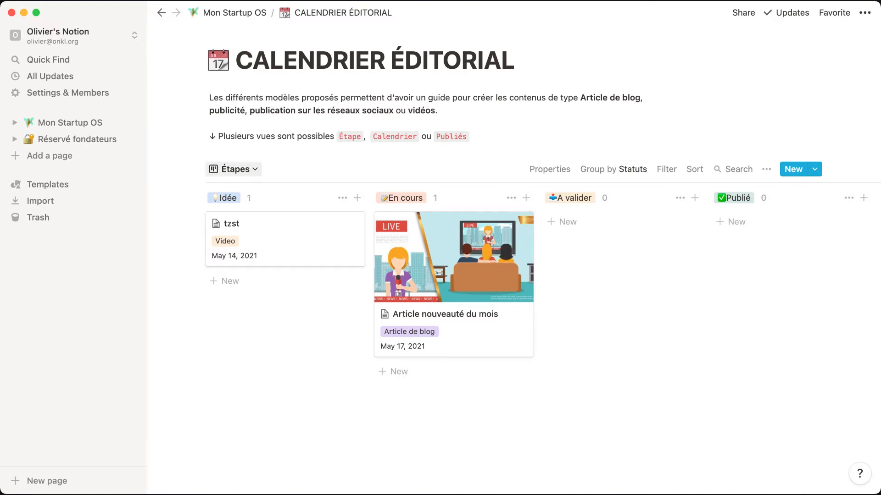
{"action": "left_click", "coordinate": [235, 169]}
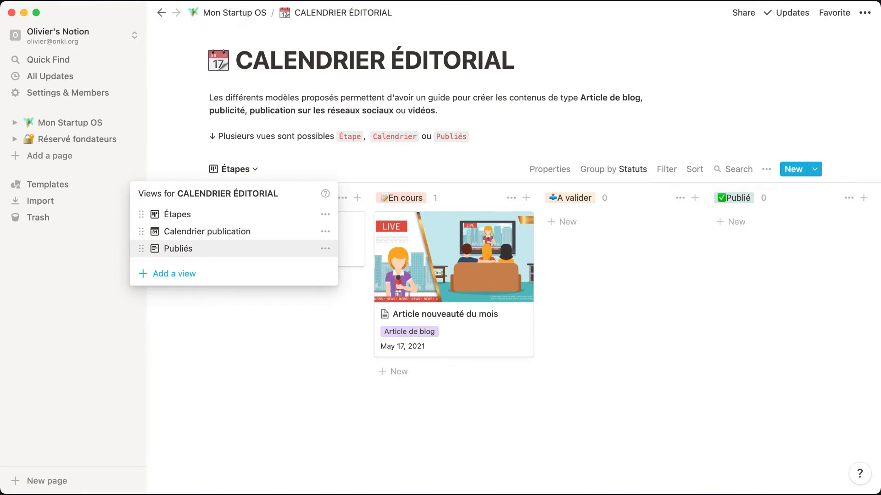
{"action": "left_click", "coordinate": [178, 248]}
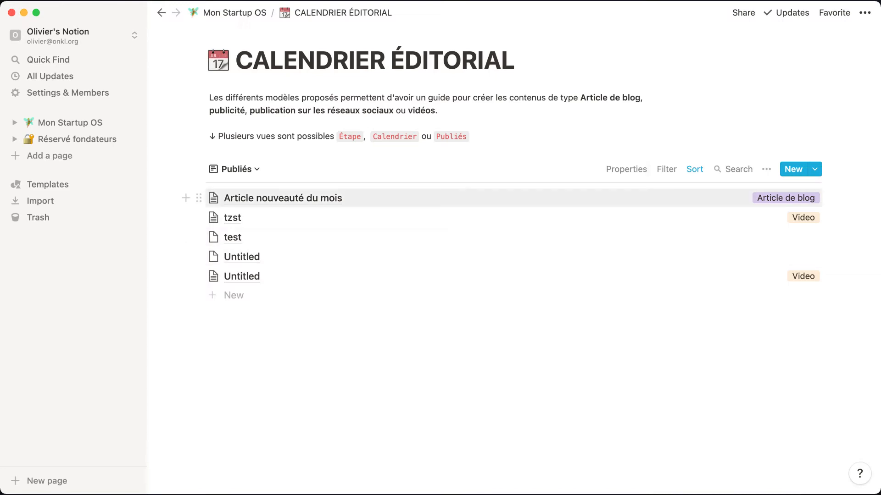
Add a new Gallery view to the CALENDRIER ÉDITORIAL database without entering a view name
{"action": "left_click", "coordinate": [236, 169]}
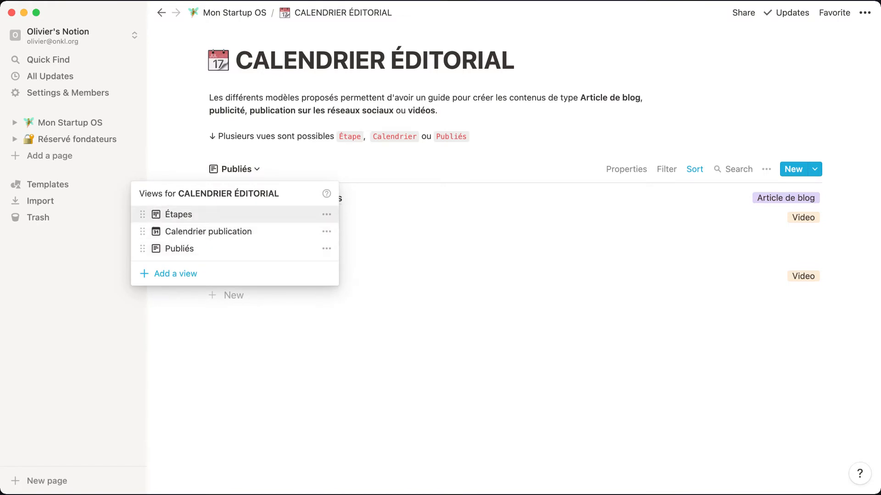
{"action": "left_click", "coordinate": [175, 273]}
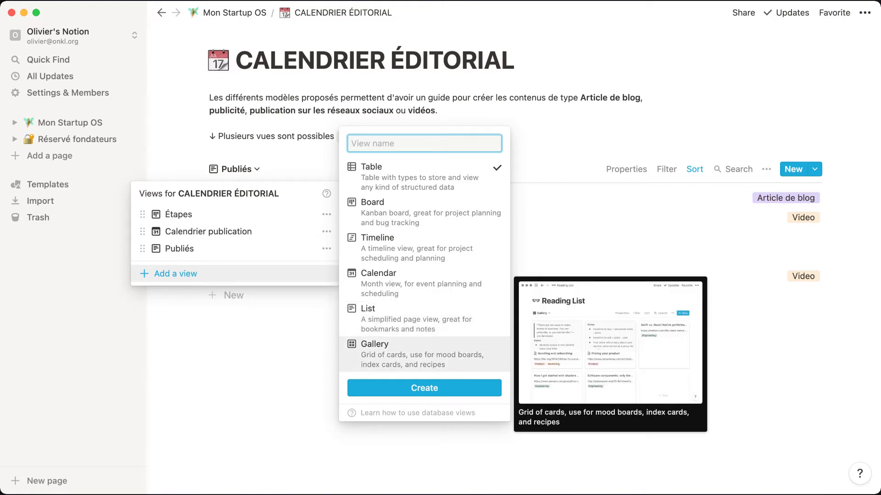
{"action": "left_click", "coordinate": [424, 355]}
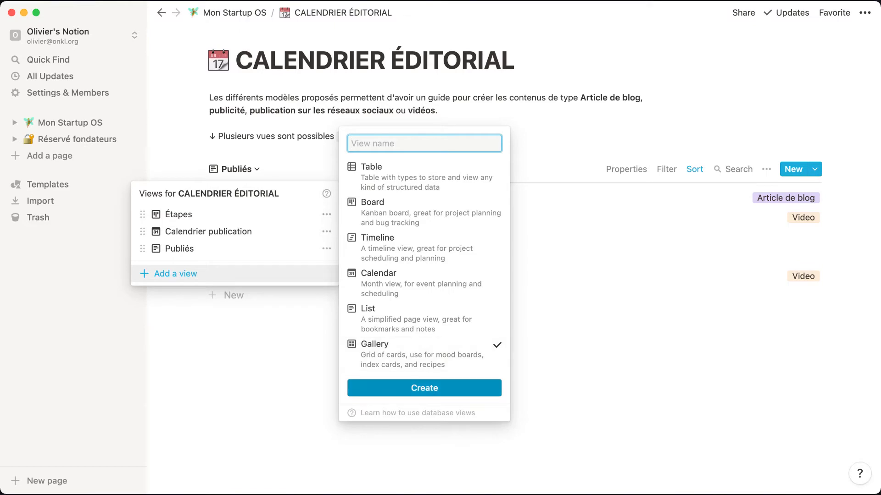
{"action": "left_click", "coordinate": [424, 388]}
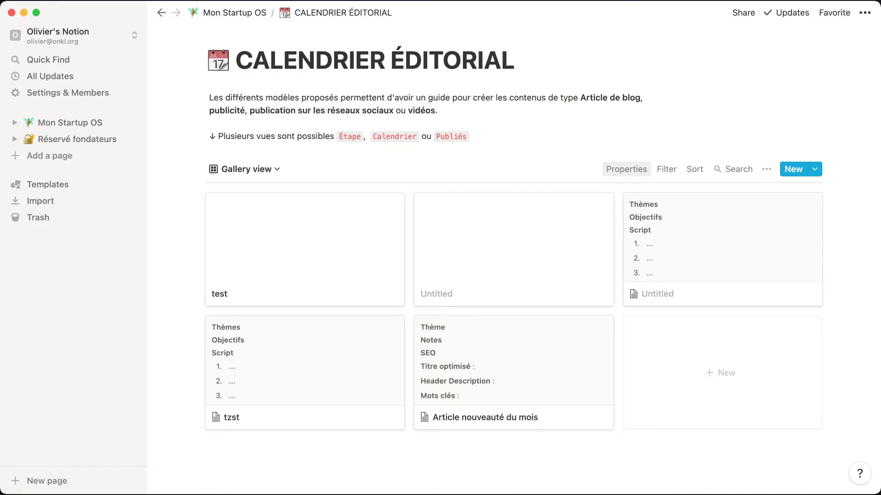
Set the gallery's card preview to Illustrations and show the Statuts and Type properties on the cards
{"action": "left_click", "coordinate": [626, 169]}
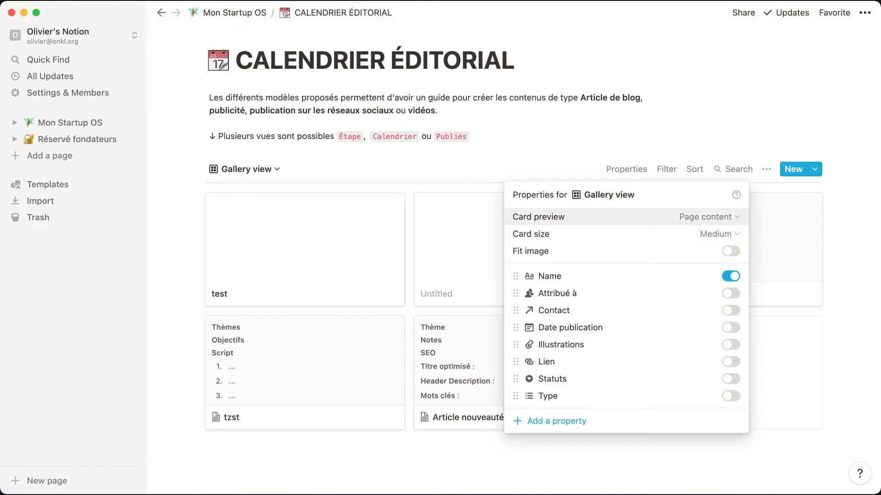
{"action": "left_click", "coordinate": [705, 217]}
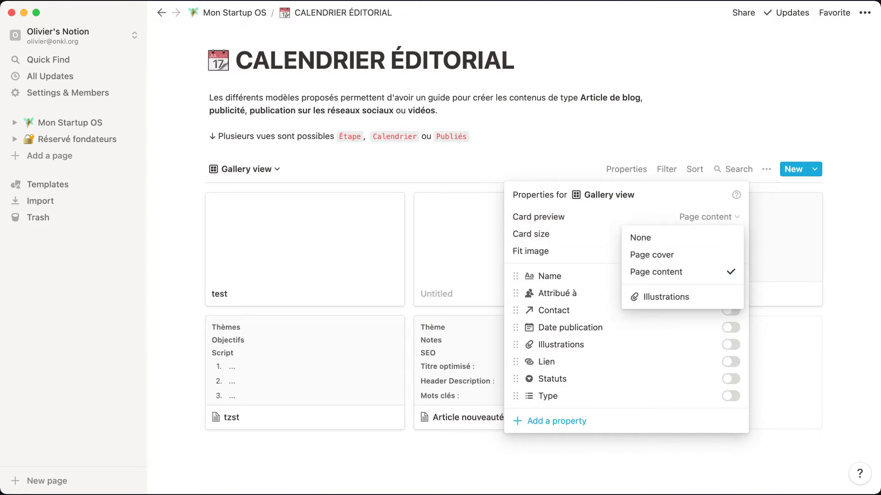
{"action": "left_click", "coordinate": [666, 297]}
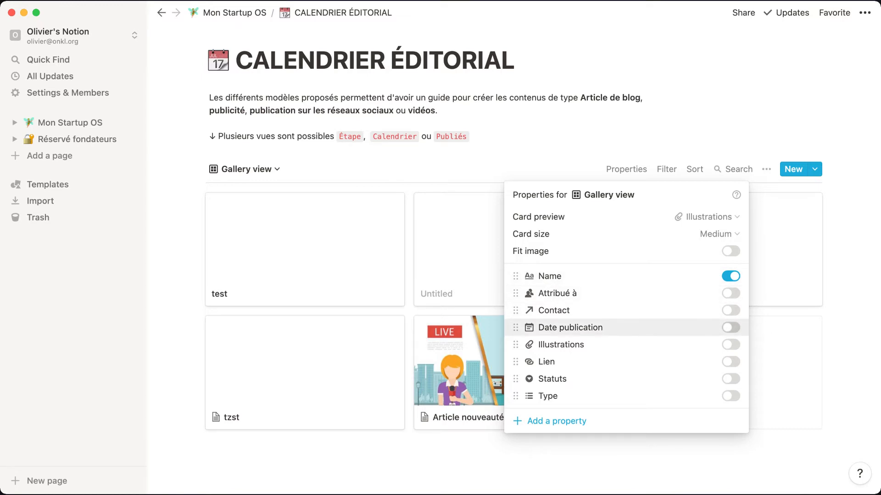
{"action": "left_click", "coordinate": [730, 379]}
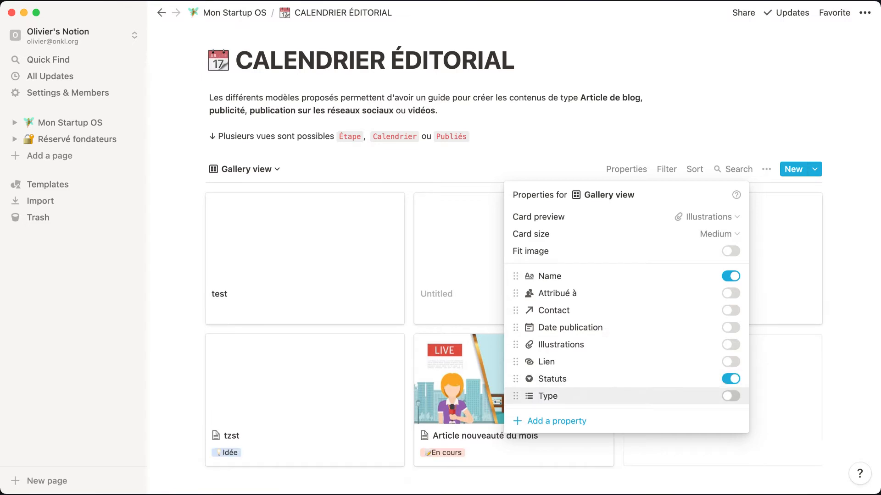
{"action": "left_click", "coordinate": [730, 396]}
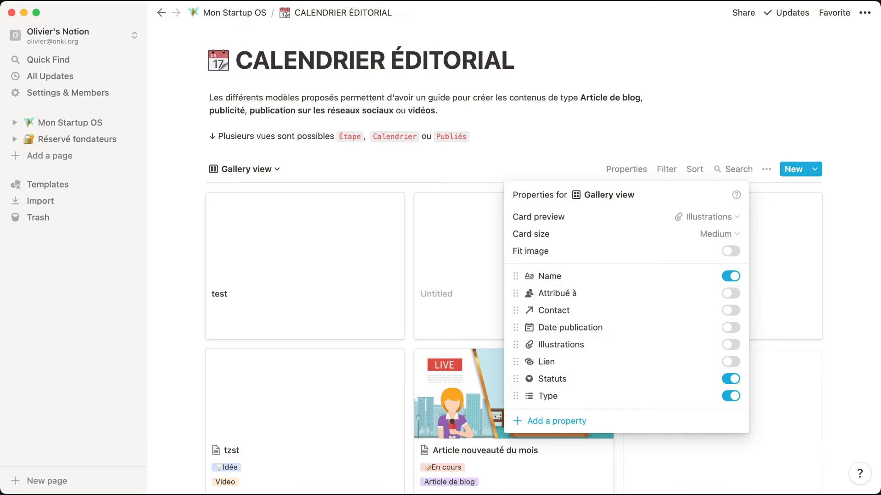
{"action": "key", "text": "Escape"}
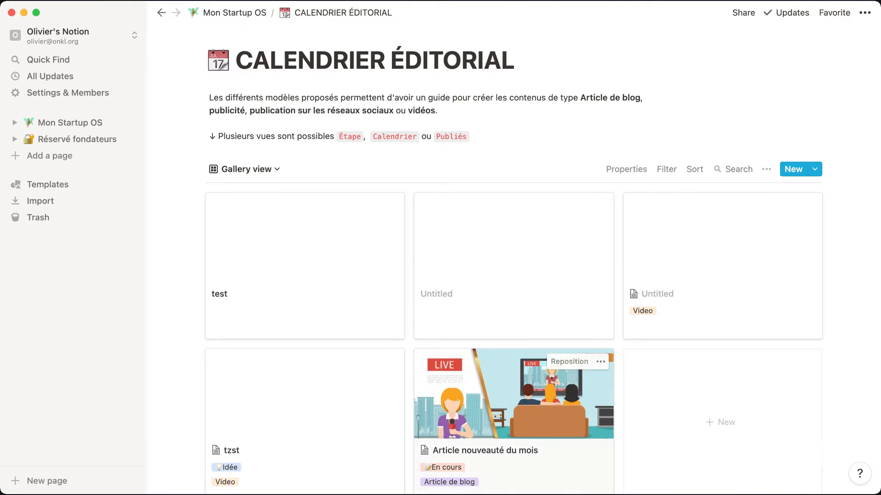
Open the "Article nouveauté du mois" card, examine its properties and content sections, and close it
{"action": "left_click", "coordinate": [513, 415]}
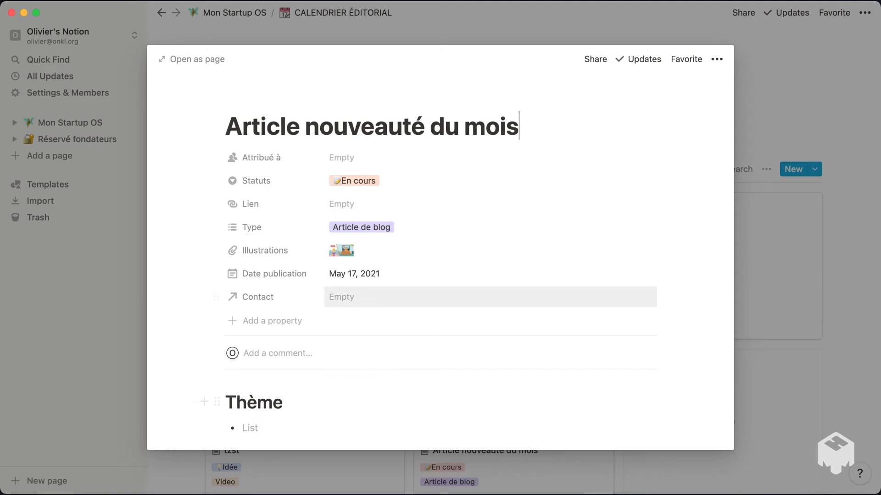
{"action": "scroll", "coordinate": [441, 270], "scroll_direction": "down", "scroll_amount": 10}
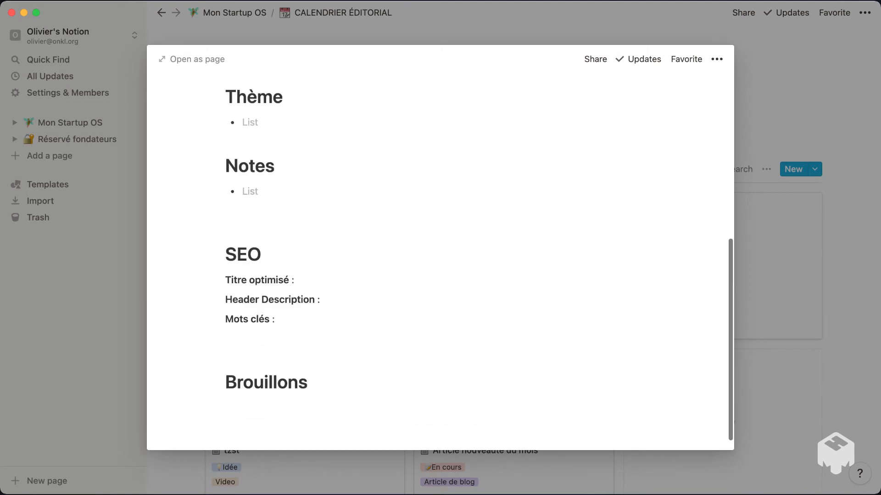
{"action": "scroll", "coordinate": [441, 248], "scroll_direction": "up", "scroll_amount": 10}
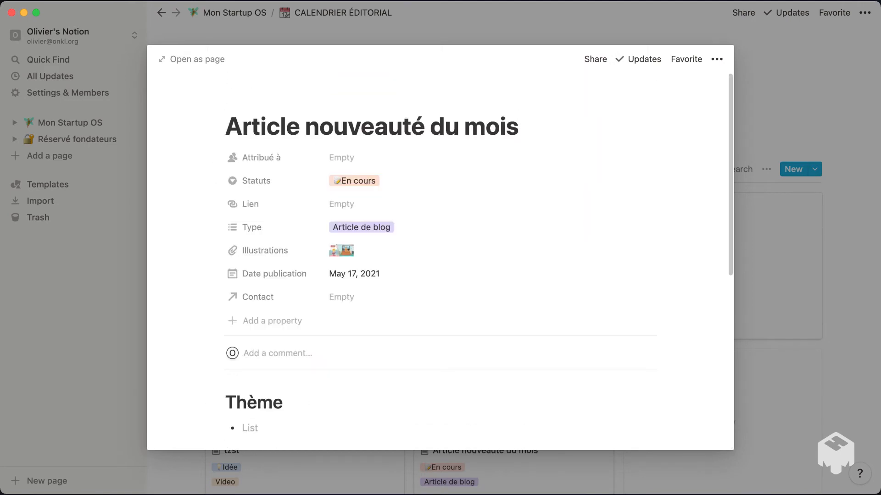
{"action": "key", "text": "Escape"}
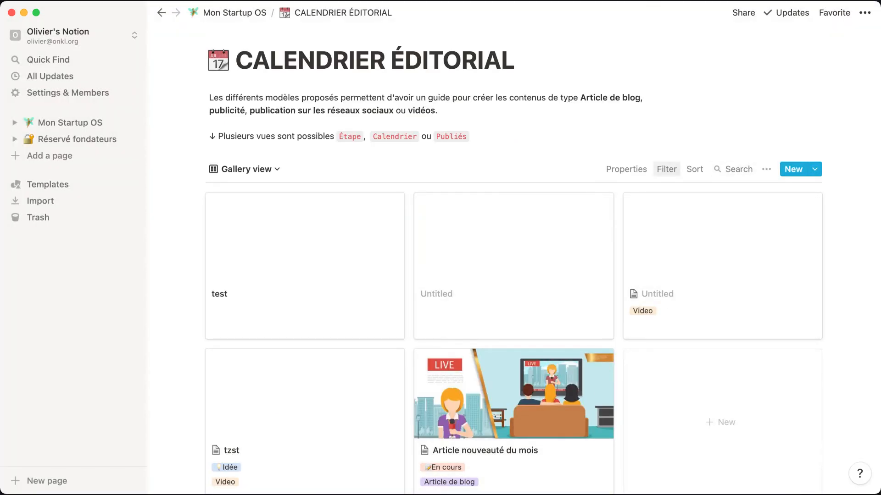
Filter the gallery view to entries whose Type contains Article de blog
{"action": "left_click", "coordinate": [666, 169]}
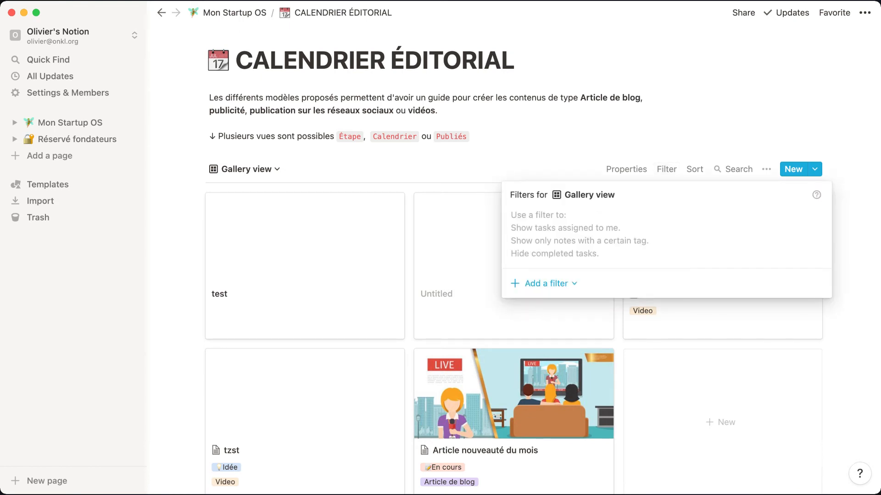
{"action": "left_click", "coordinate": [546, 283]}
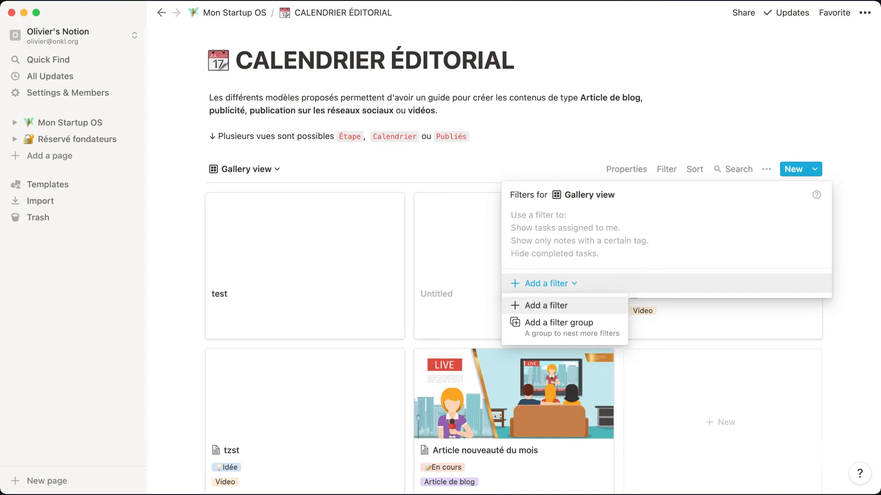
{"action": "left_click", "coordinate": [546, 306]}
{"action": "left_click", "coordinate": [583, 220]}
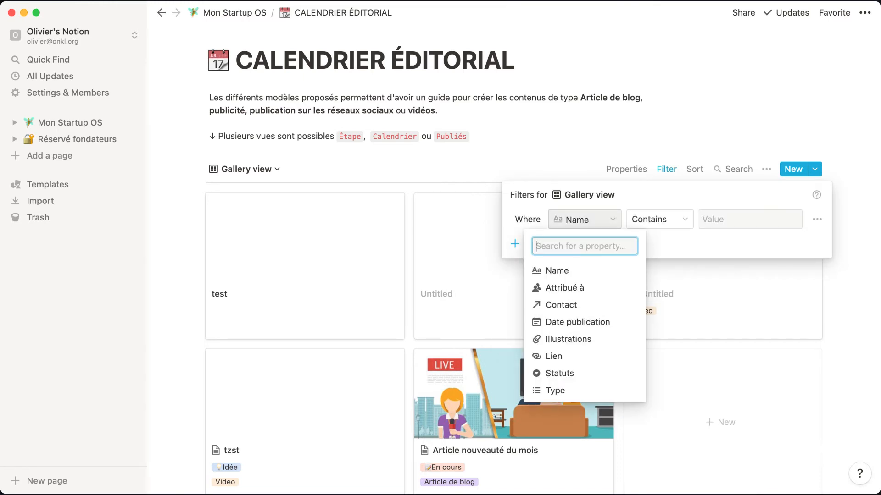
{"action": "left_click", "coordinate": [555, 390]}
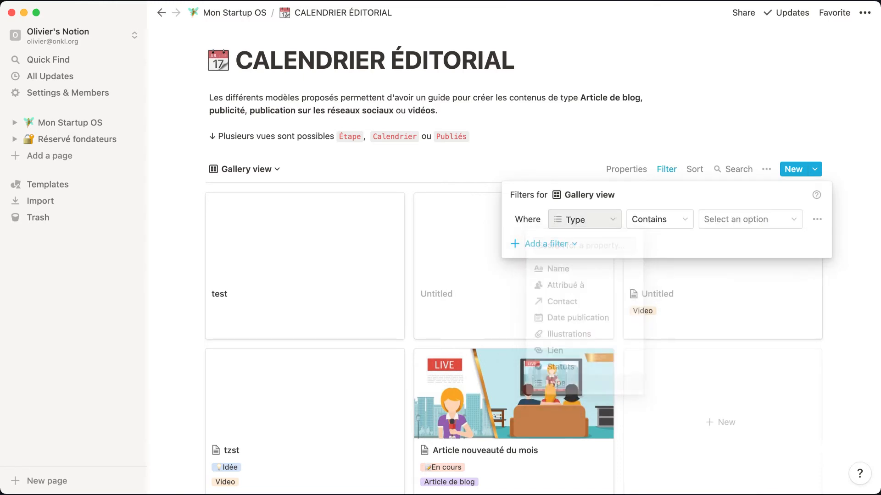
{"action": "left_click", "coordinate": [743, 219]}
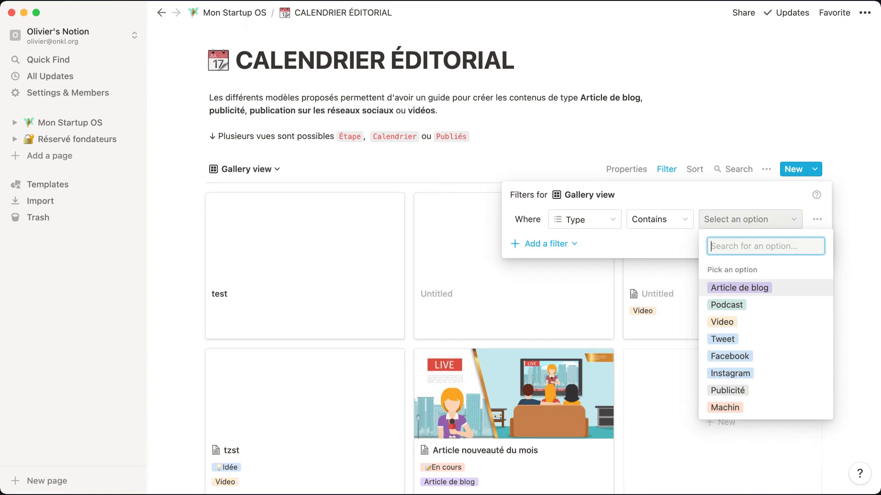
{"action": "key", "text": "Return"}
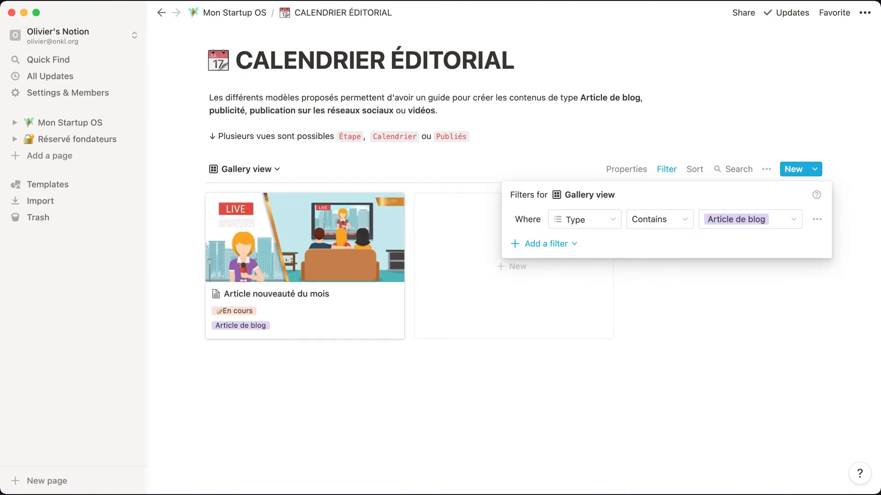
{"action": "key", "text": "Escape"}
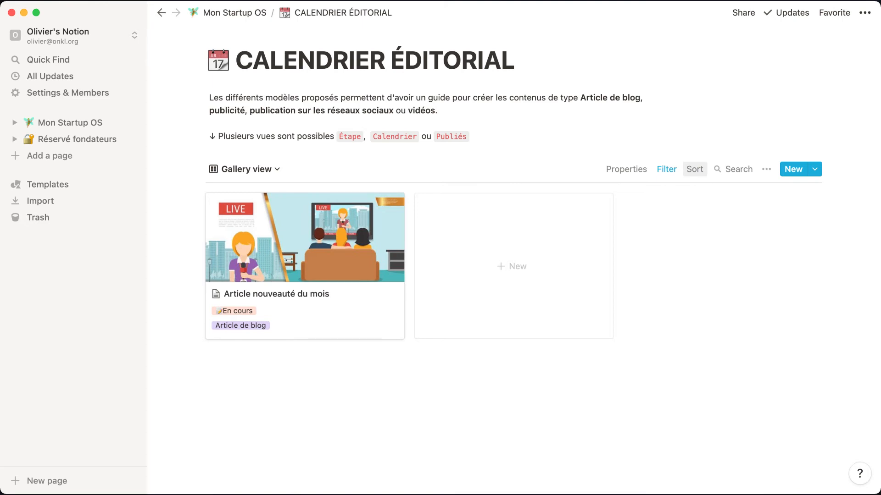
Sort the gallery view by Date publication in ascending order
{"action": "left_click", "coordinate": [694, 168]}
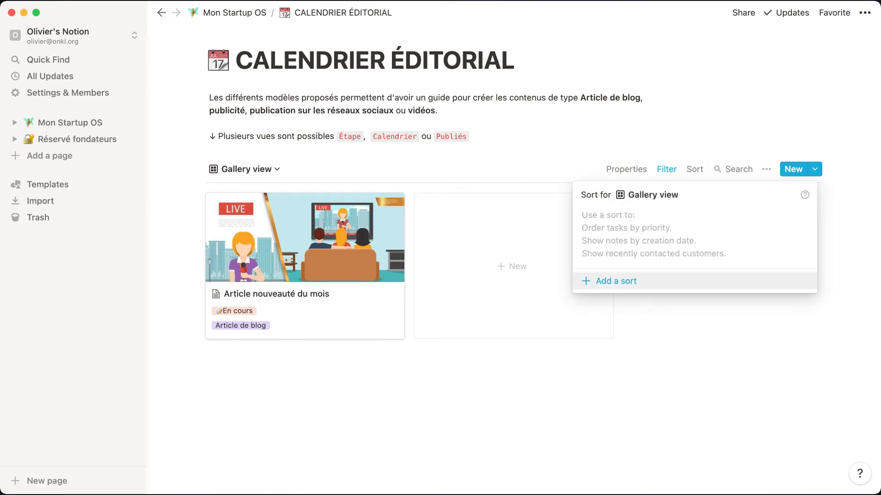
{"action": "left_click", "coordinate": [613, 280]}
{"action": "left_click", "coordinate": [620, 220]}
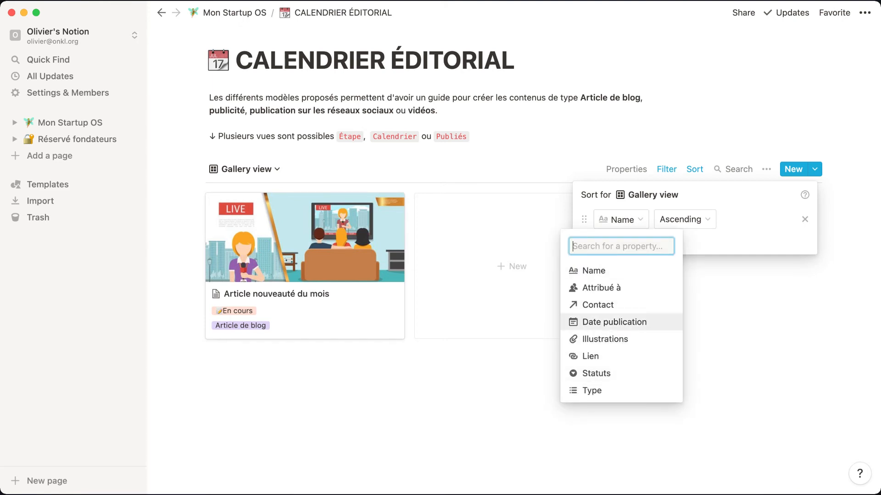
{"action": "left_click", "coordinate": [614, 322]}
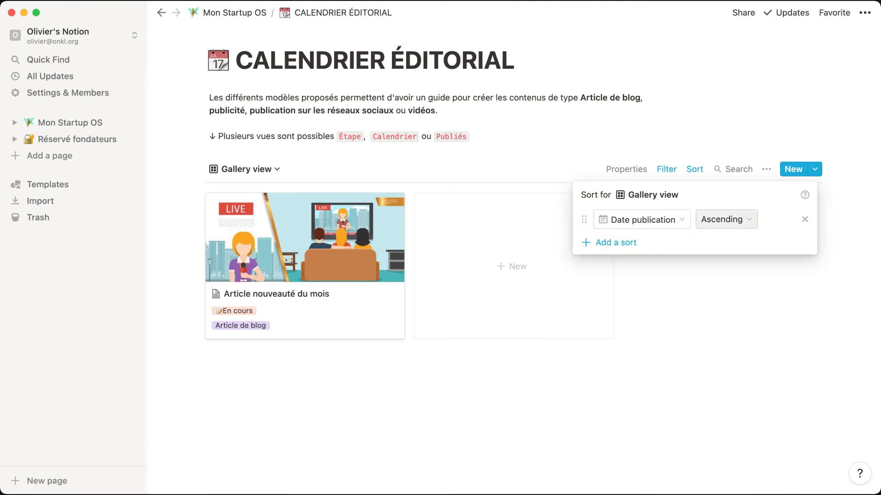
{"action": "left_click", "coordinate": [565, 69]}
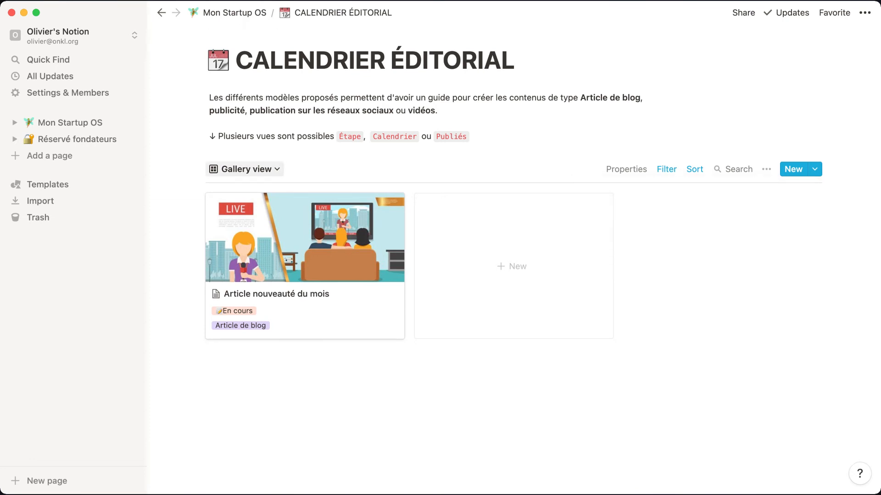
Rename the gallery view as "Article sous forme de carte"
{"action": "left_click", "coordinate": [245, 170]}
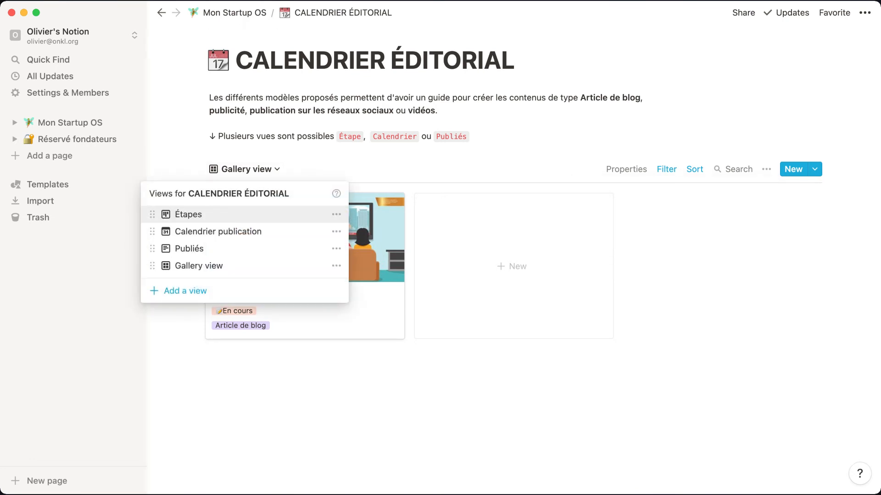
{"action": "left_click", "coordinate": [336, 266]}
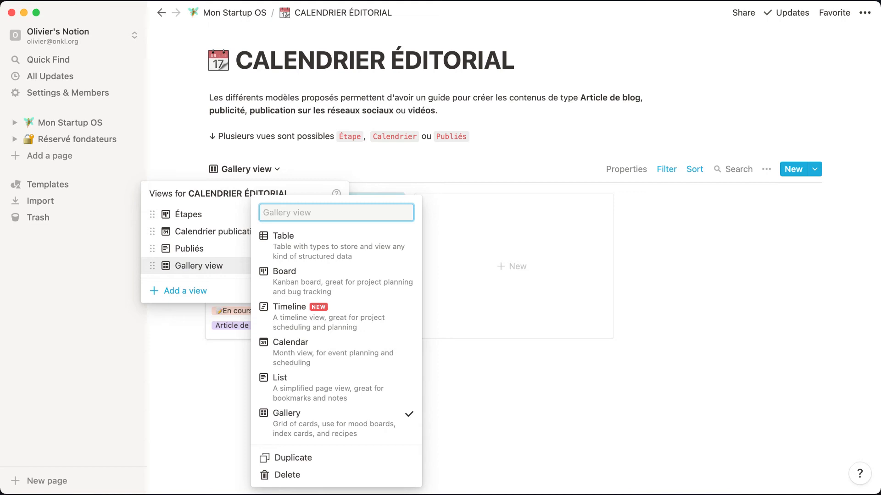
{"action": "type", "text": "Article sous forme de carte"}
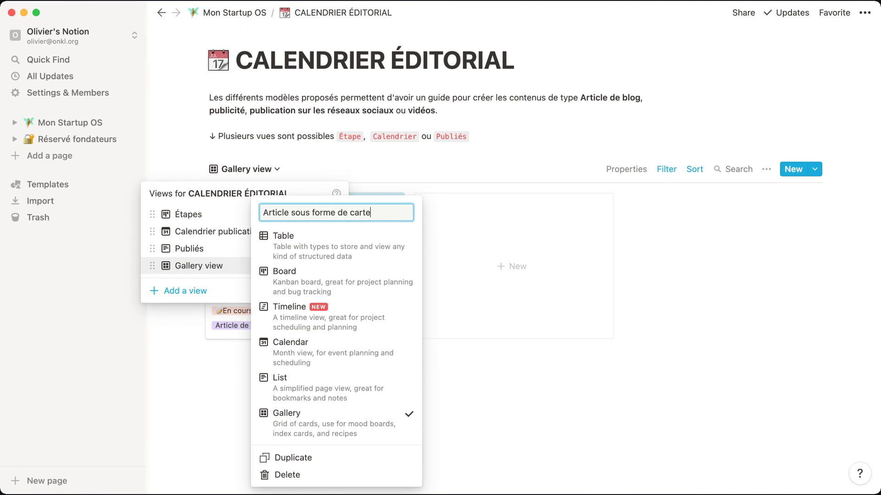
{"action": "key", "text": "Return"}
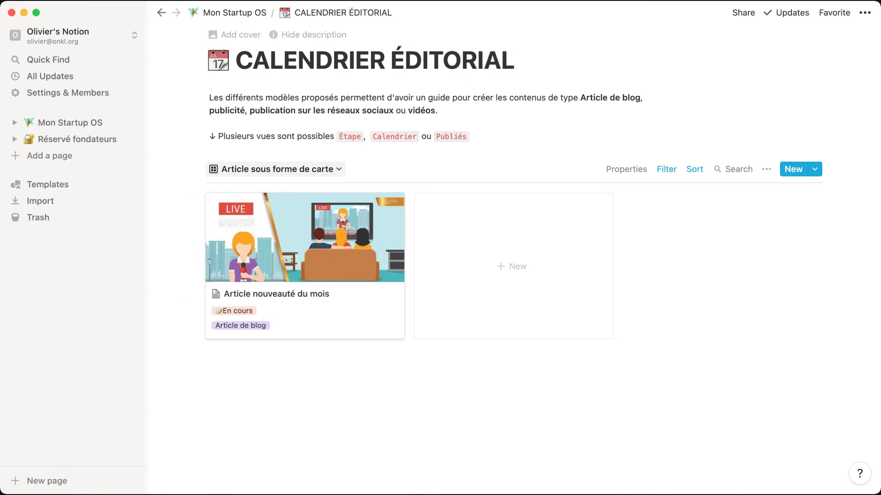
Display the Calendrier publication view, then return to the Article sous forme de carte gallery
{"action": "left_click", "coordinate": [276, 170]}
{"action": "left_click", "coordinate": [257, 232]}
{"action": "left_click", "coordinate": [266, 170]}
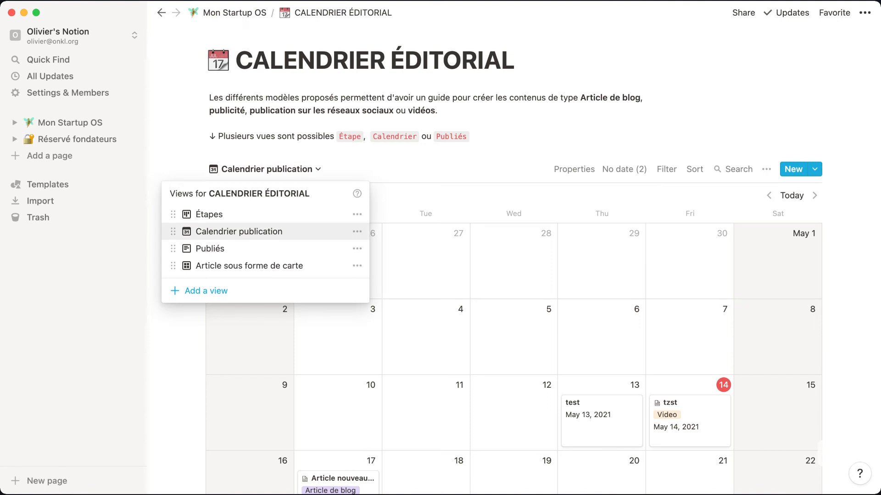
{"action": "left_click", "coordinate": [249, 267]}
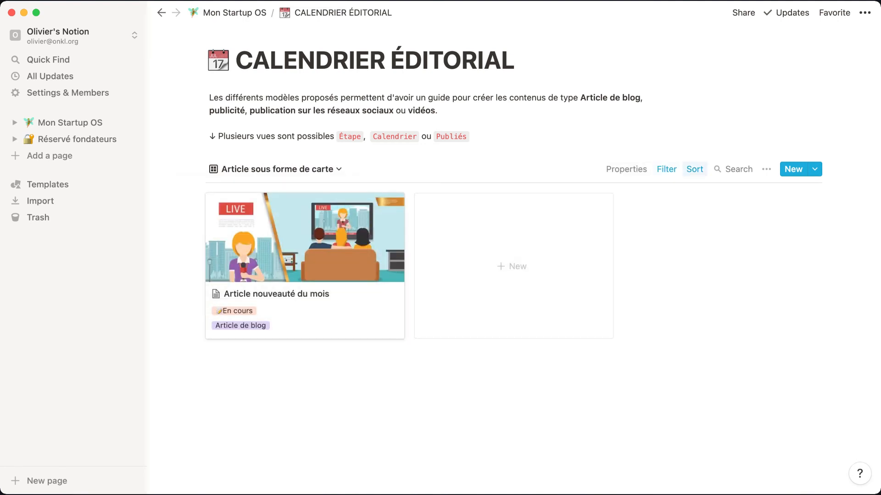
Review the gallery's card and property display settings, then show the list of the database's views
{"action": "left_click", "coordinate": [626, 170]}
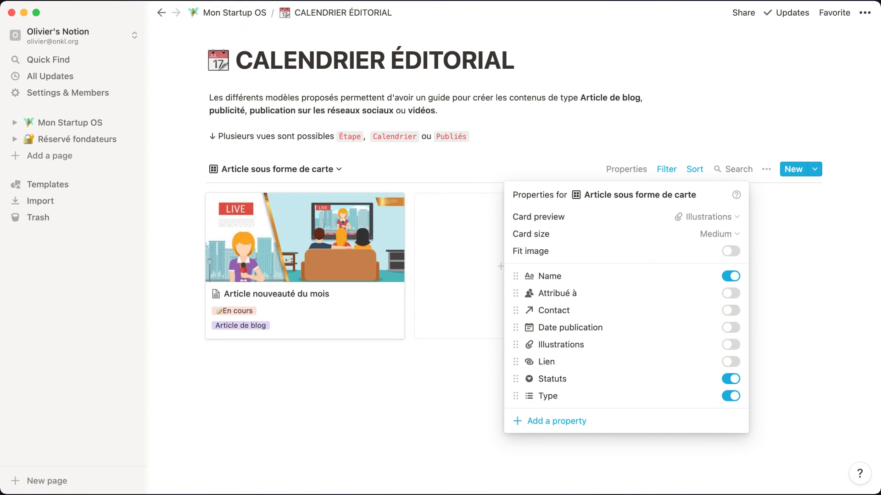
{"action": "left_click", "coordinate": [619, 458]}
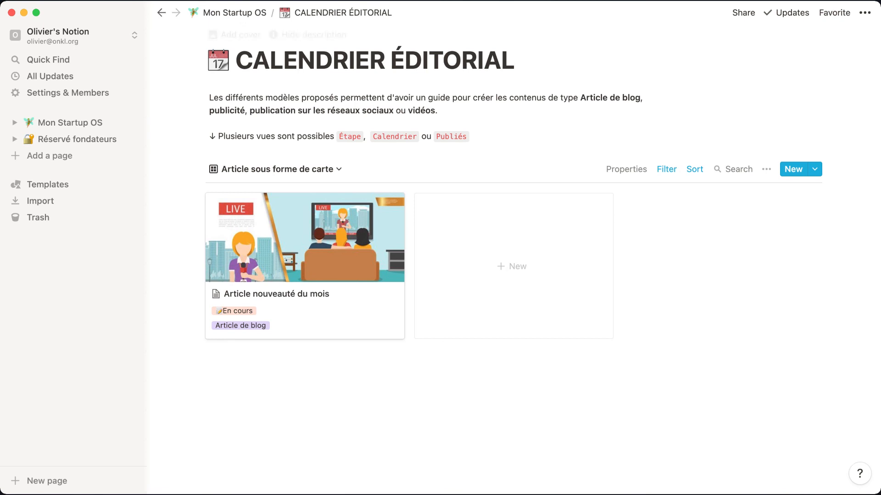
{"action": "left_click", "coordinate": [277, 169]}
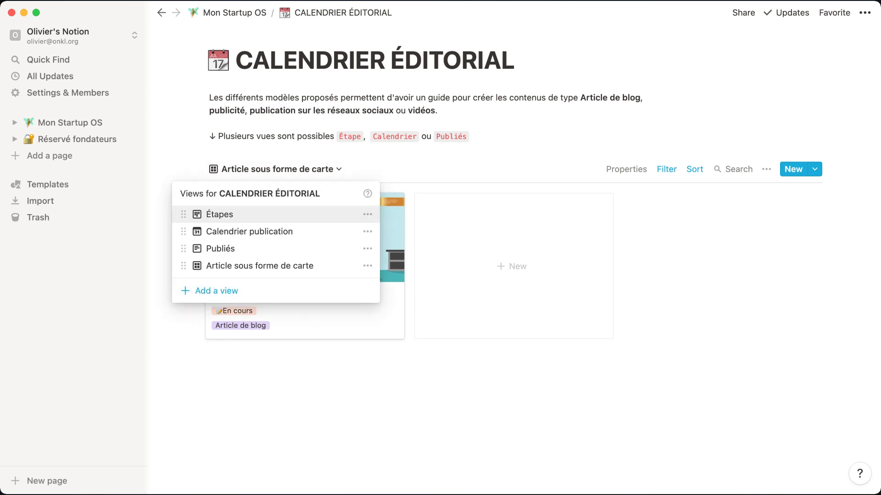